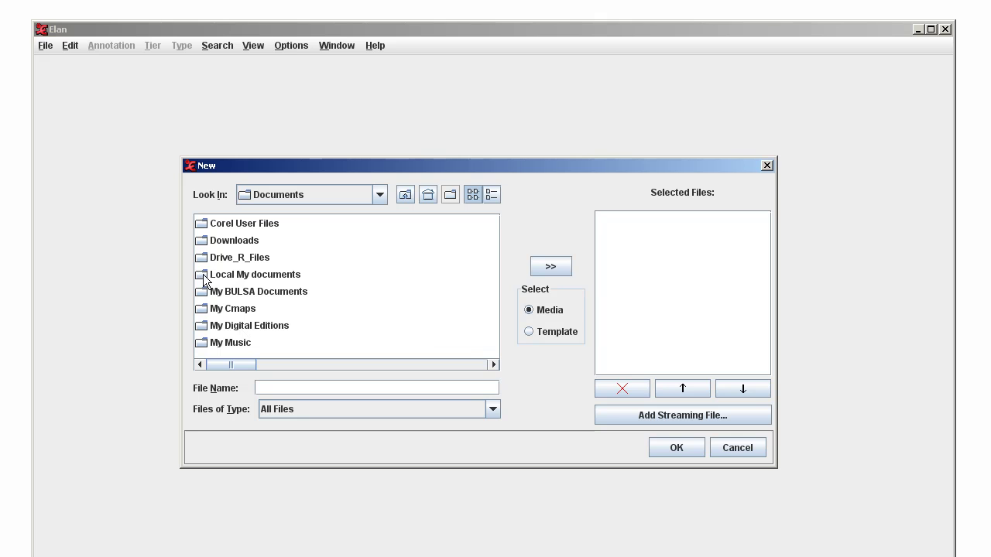
# Create a new annotation document from the video create_1.avi in Local My documents > My Dropbox.
pyautogui.doubleClick(232, 275)
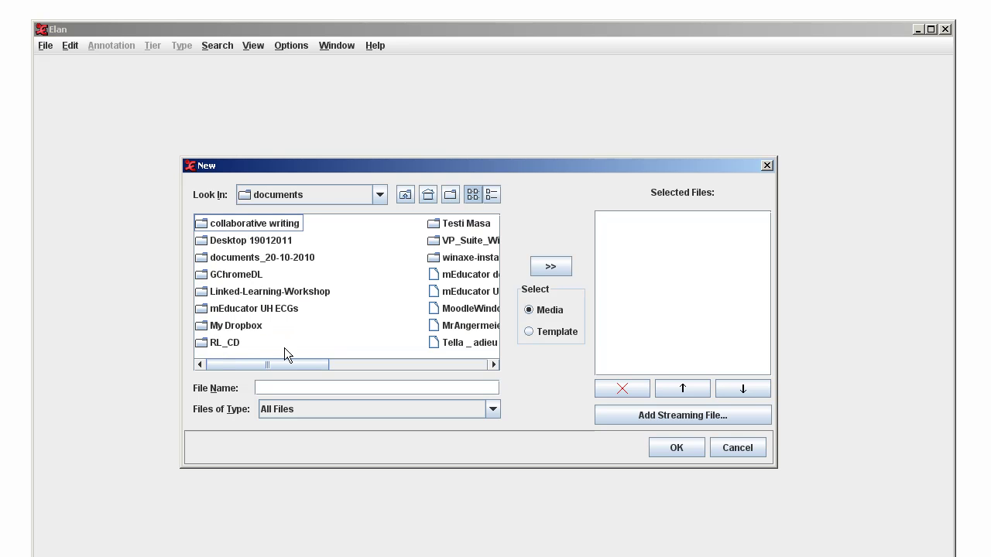
pyautogui.doubleClick(220, 326)
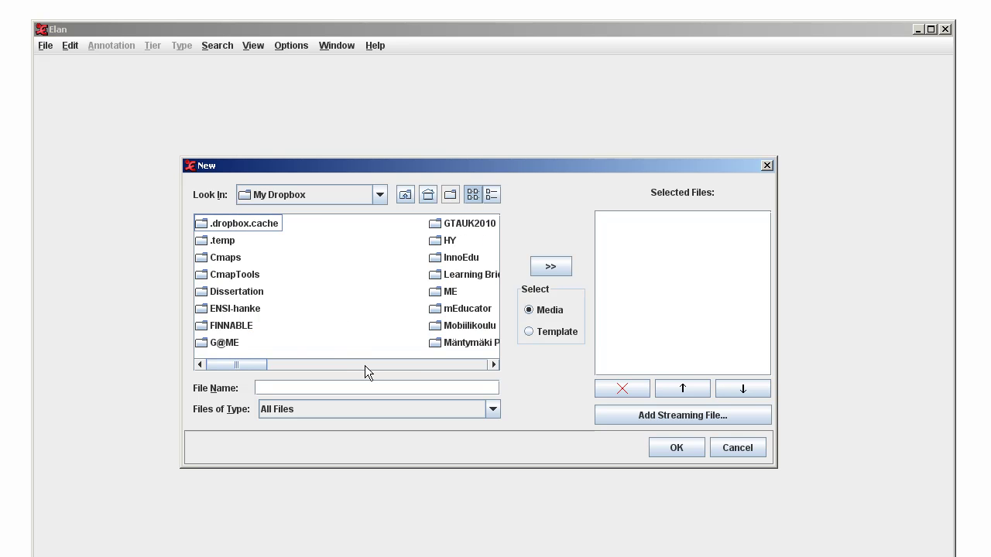
pyautogui.click(411, 365)
pyautogui.click(425, 361)
pyautogui.moveTo(348, 363); pyautogui.dragTo(422, 365)
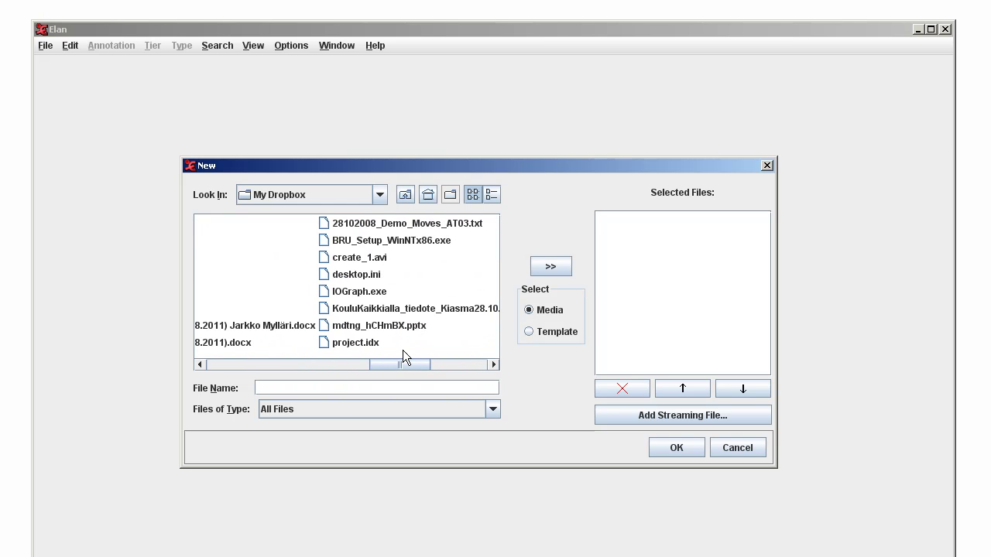
pyautogui.click(361, 260)
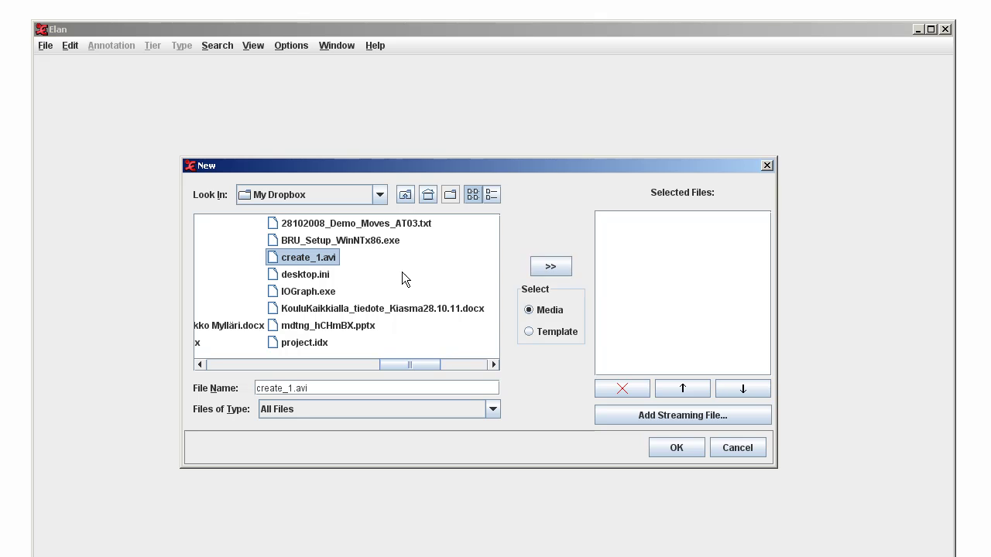
pyautogui.click(554, 266)
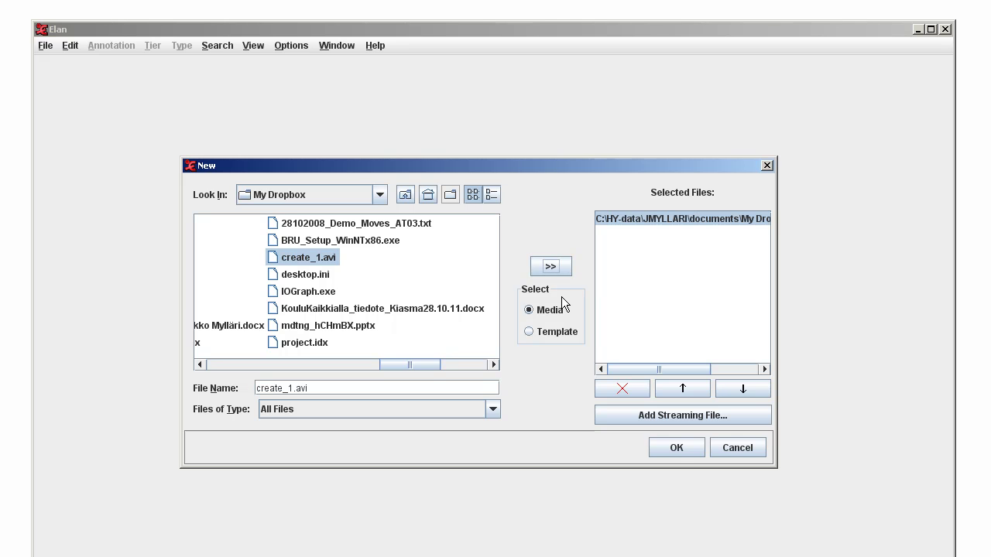
pyautogui.click(677, 448)
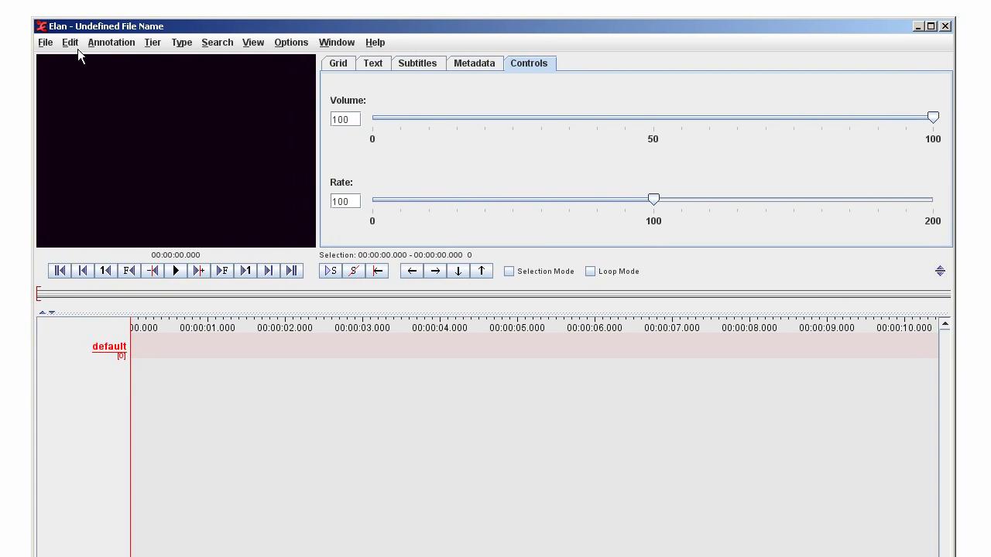
# Save the document as the EAF file CaseStudy2 in Documents > Local My documents > My Dropbox.
pyautogui.click(46, 42)
pyautogui.click(65, 145)
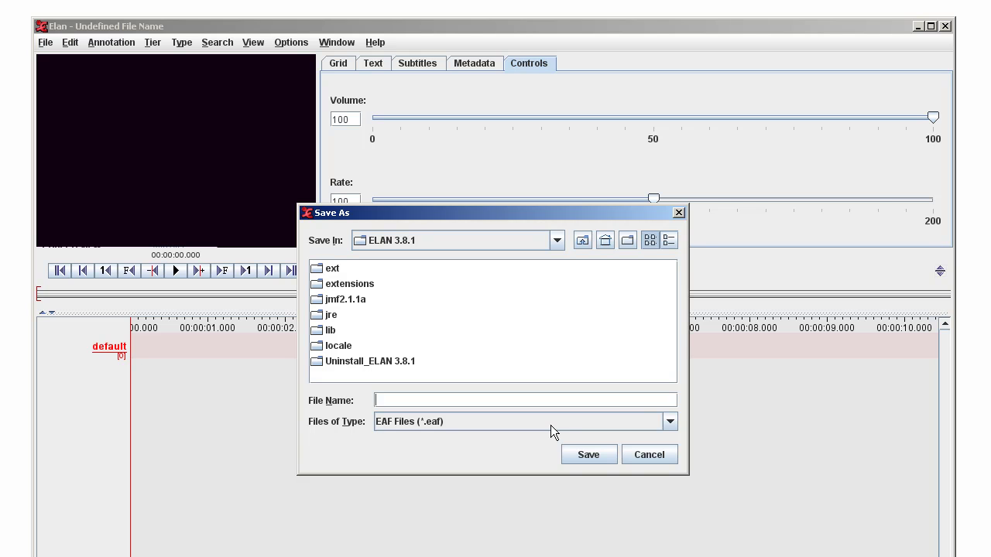
pyautogui.write('CaseStudy2')
pyautogui.click(557, 239)
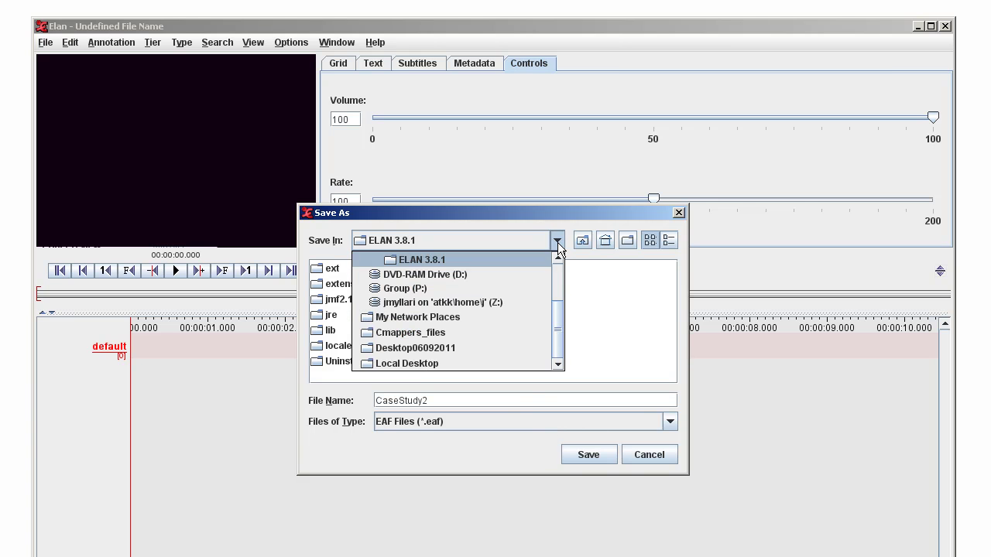
pyautogui.scroll(2, 504, 315)
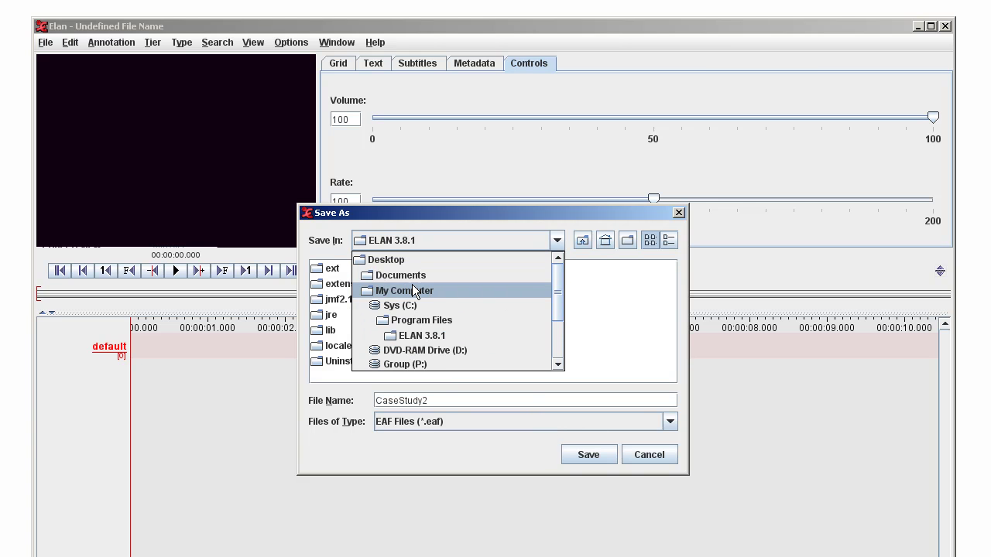
pyautogui.click(400, 276)
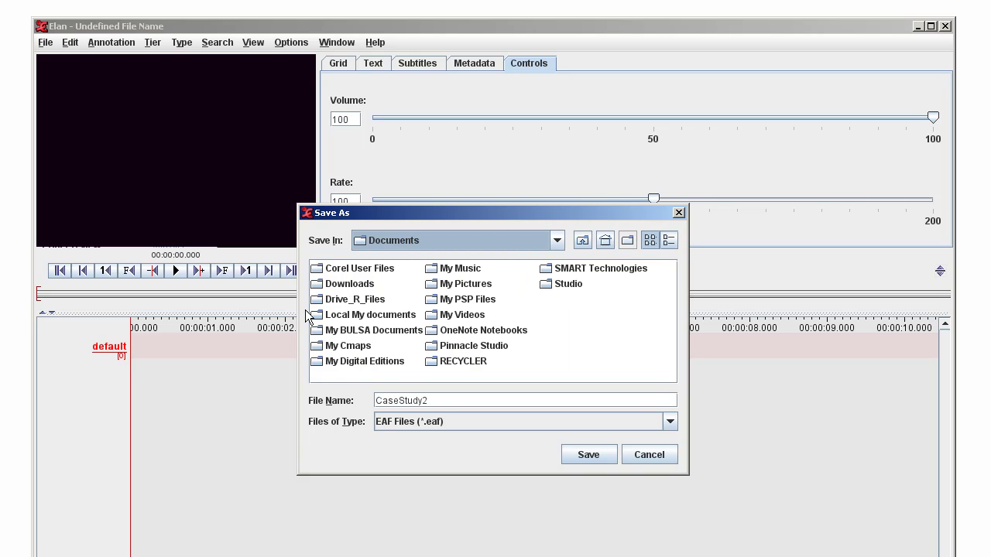
pyautogui.doubleClick(316, 317)
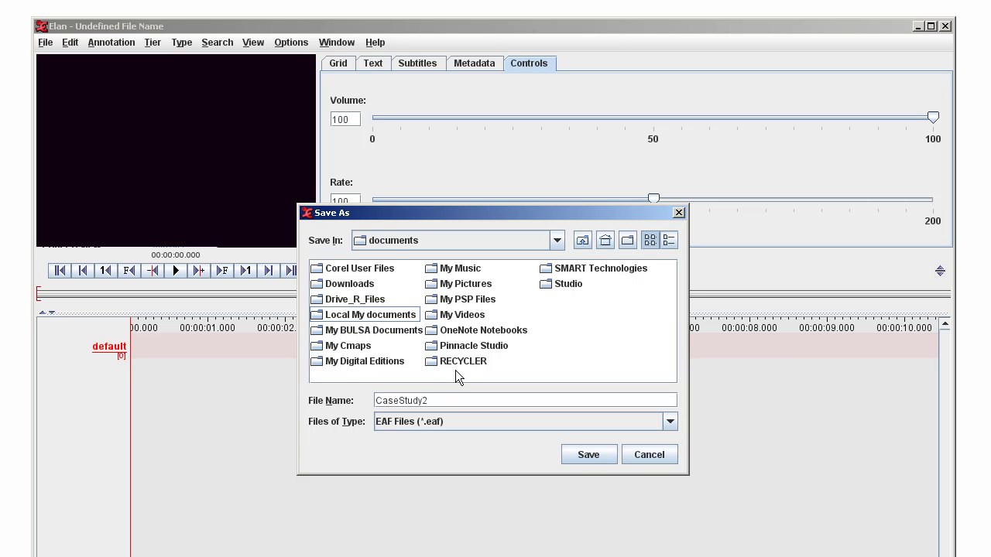
pyautogui.click(556, 241)
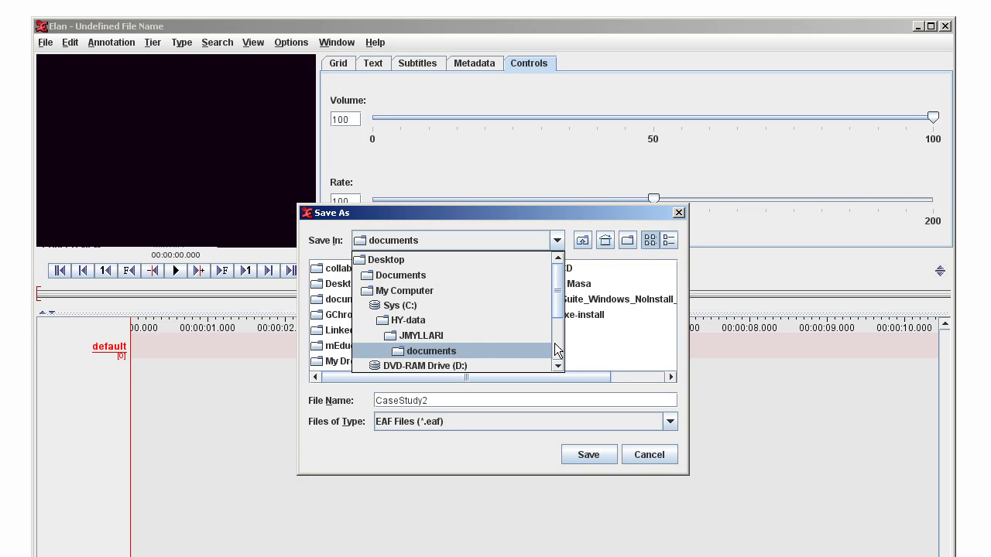
pyautogui.click(632, 346)
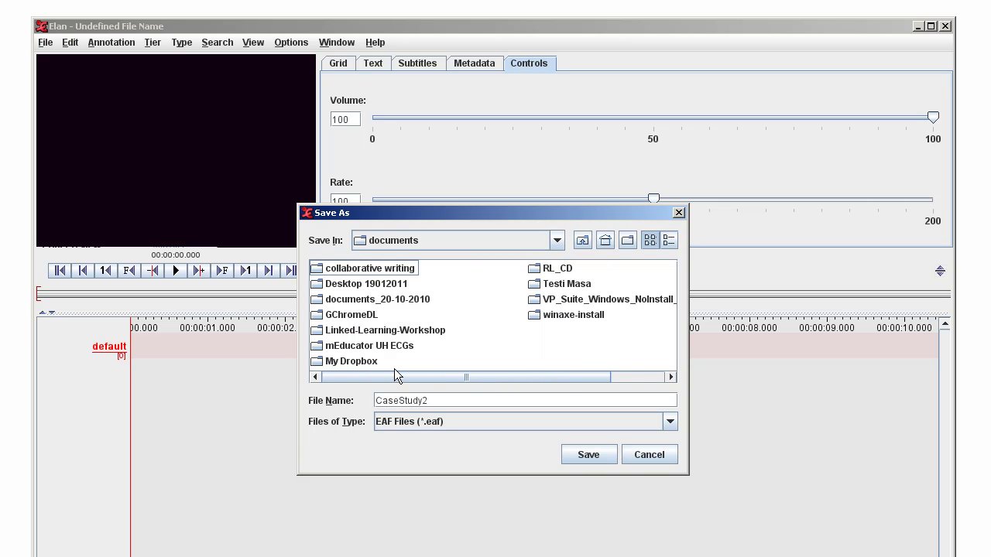
pyautogui.doubleClick(322, 366)
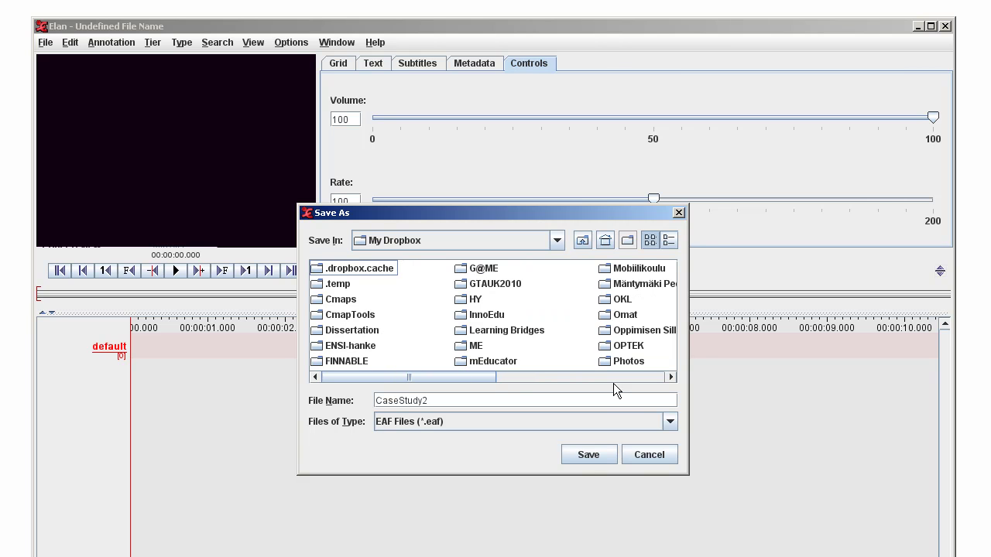
pyautogui.click(590, 457)
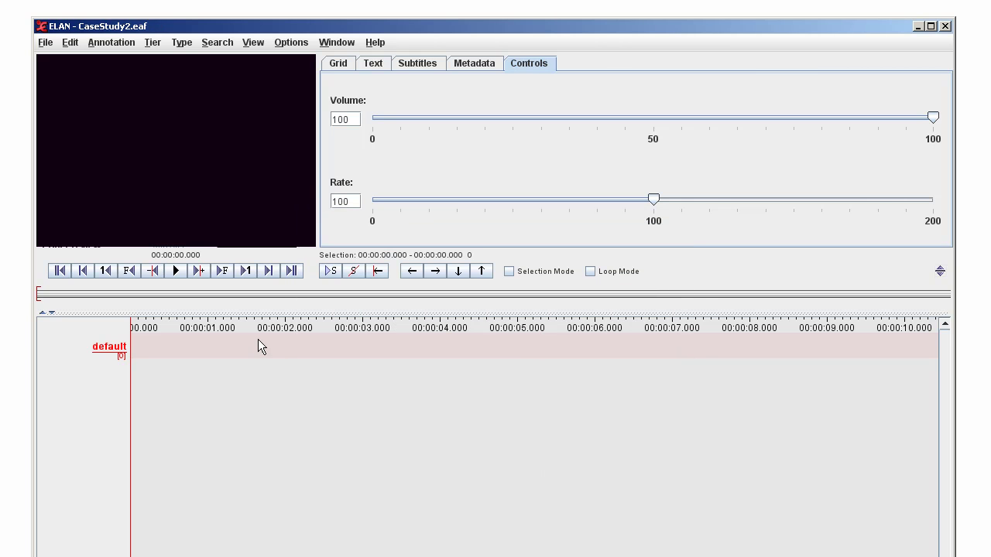
# Shift the program window slightly and show the annotation grid viewer.
pyautogui.moveTo(280, 23); pyautogui.dragTo(269, 17)
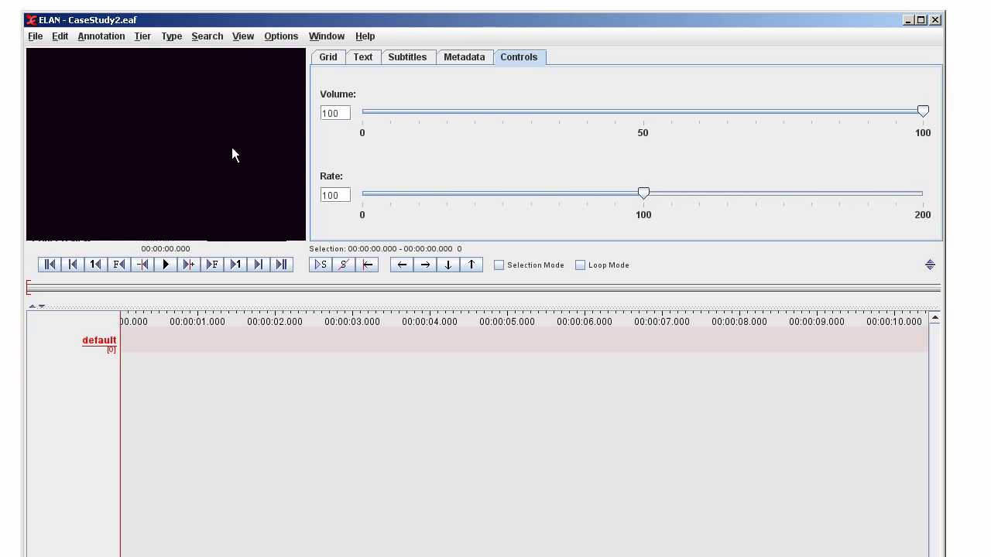
pyautogui.click(341, 59)
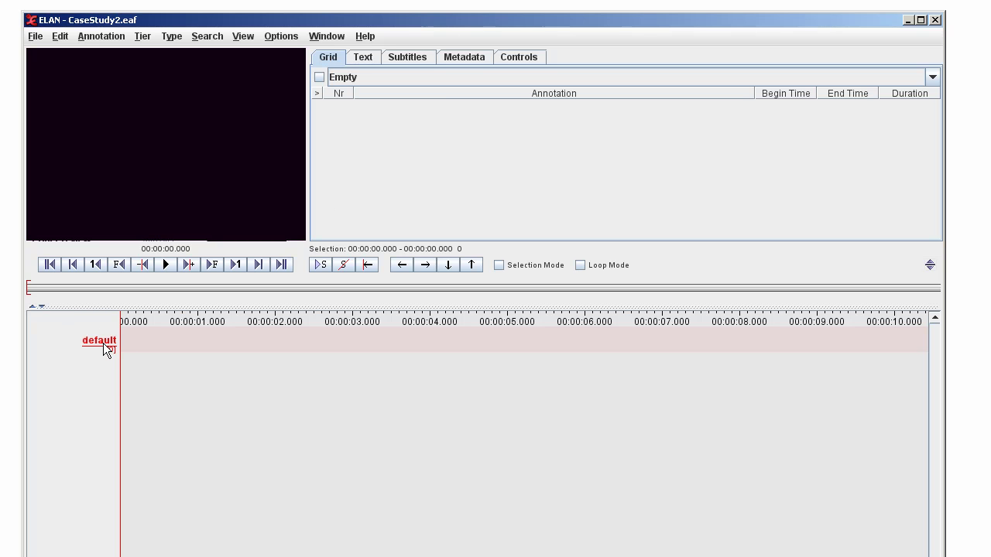
pyautogui.moveTo(104, 345)
pyautogui.rightClick(101, 344)
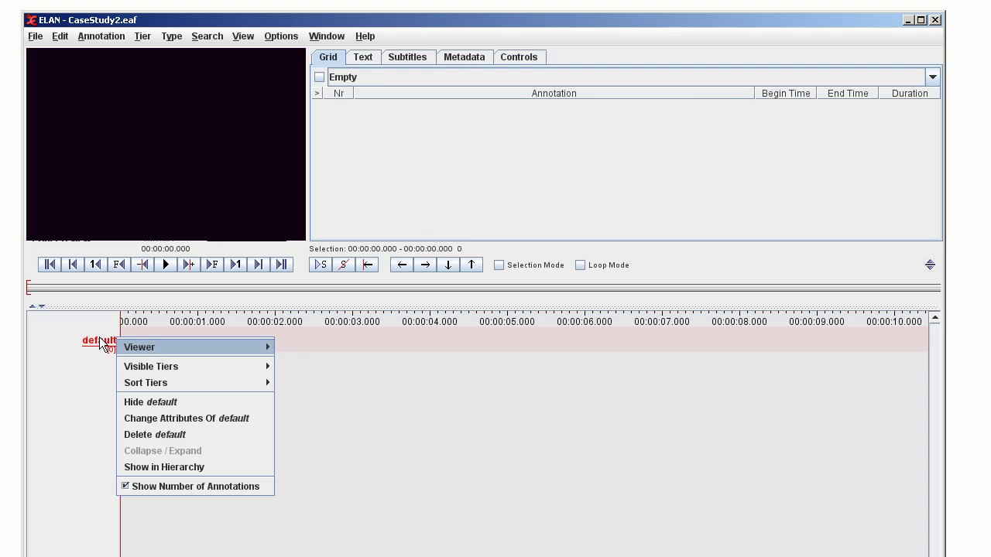
pyautogui.moveTo(167, 382)
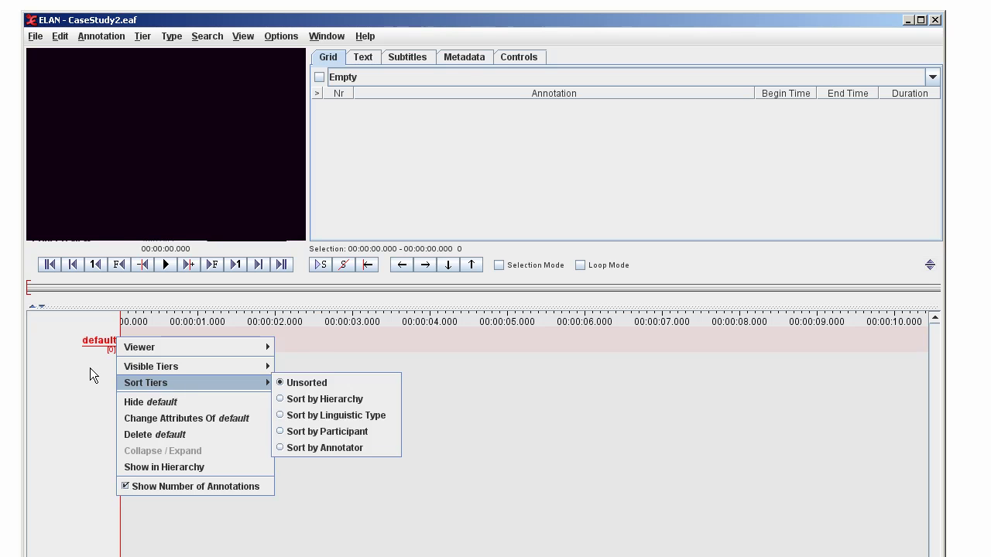
pyautogui.click(90, 376)
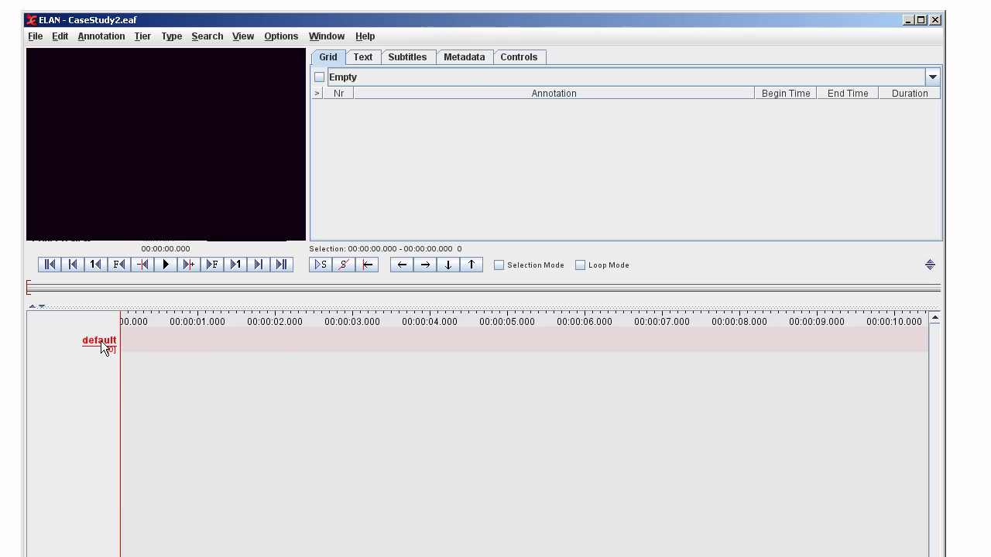
# Add two new tiers named Steps and Problems, keeping the default-lt linguistic type.
pyautogui.click(143, 39)
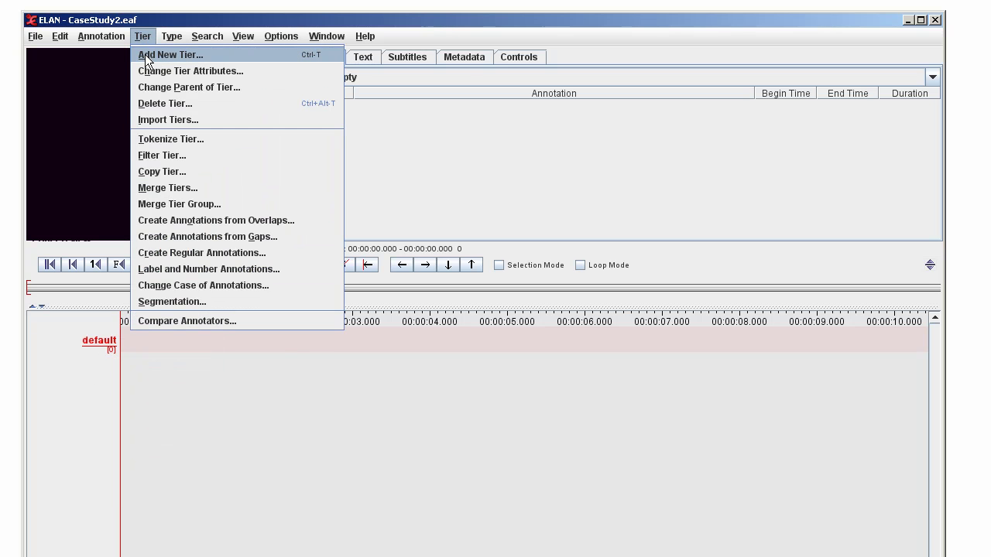
pyautogui.click(306, 55)
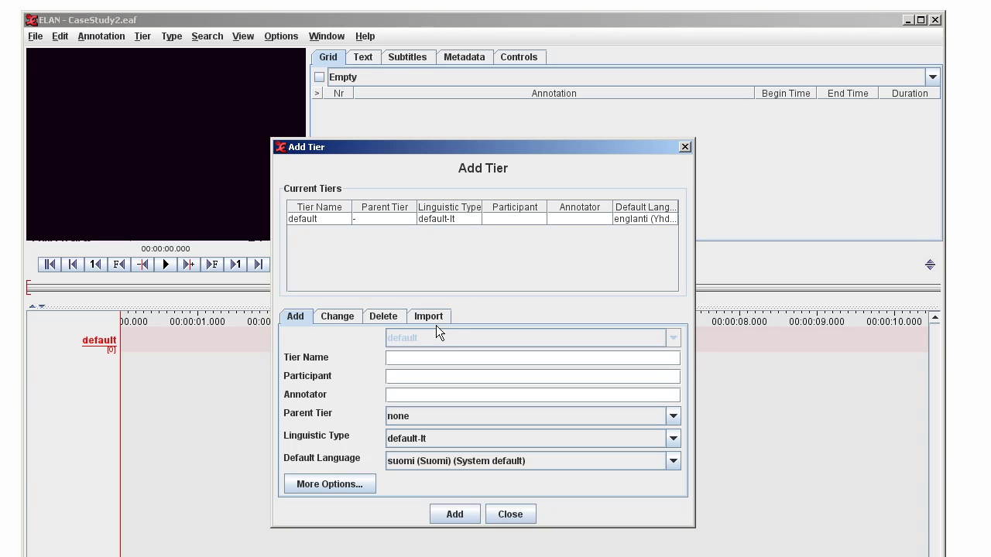
pyautogui.write('Steps')
pyautogui.click(439, 512)
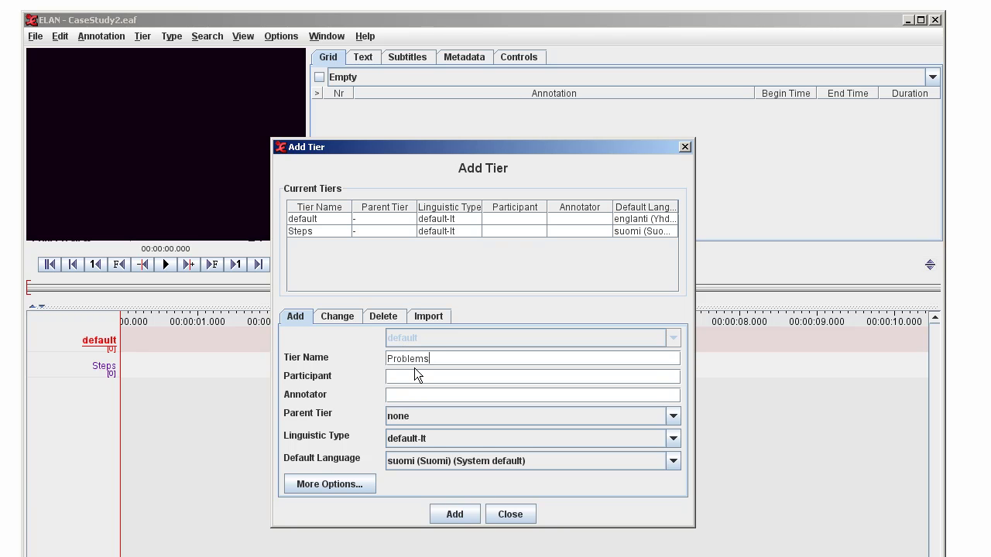
pyautogui.click(452, 512)
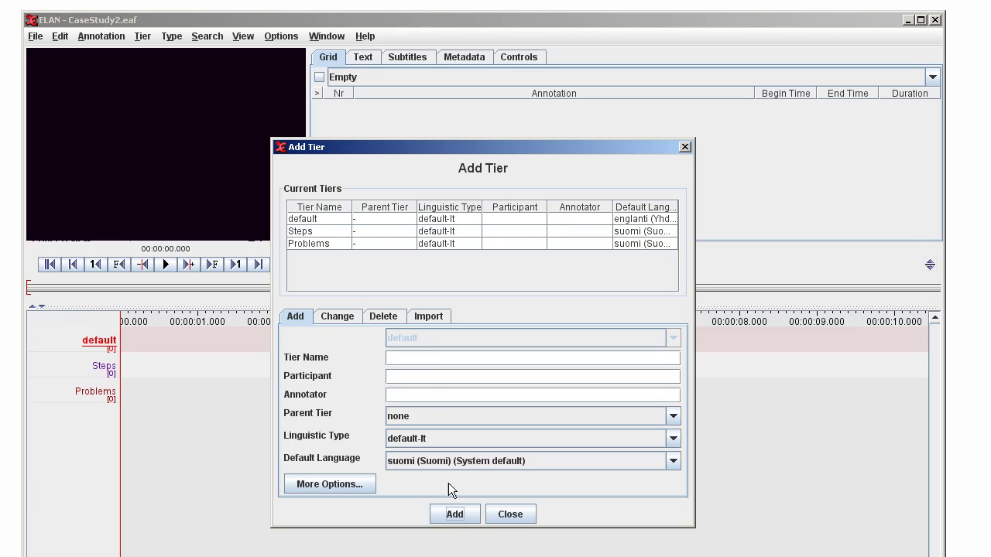
# Add two more tiers named Solutions and Comments with the same default attributes.
pyautogui.click(427, 359)
pyautogui.write('Solutions')
pyautogui.click(455, 511)
pyautogui.click(414, 359)
pyautogui.write('Comment')
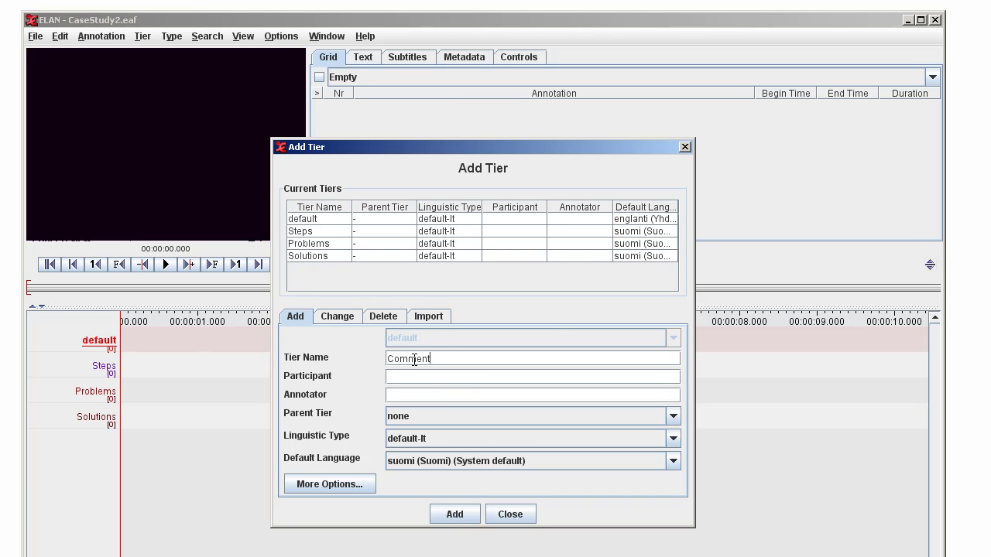
pyautogui.write('s')
pyautogui.click(455, 515)
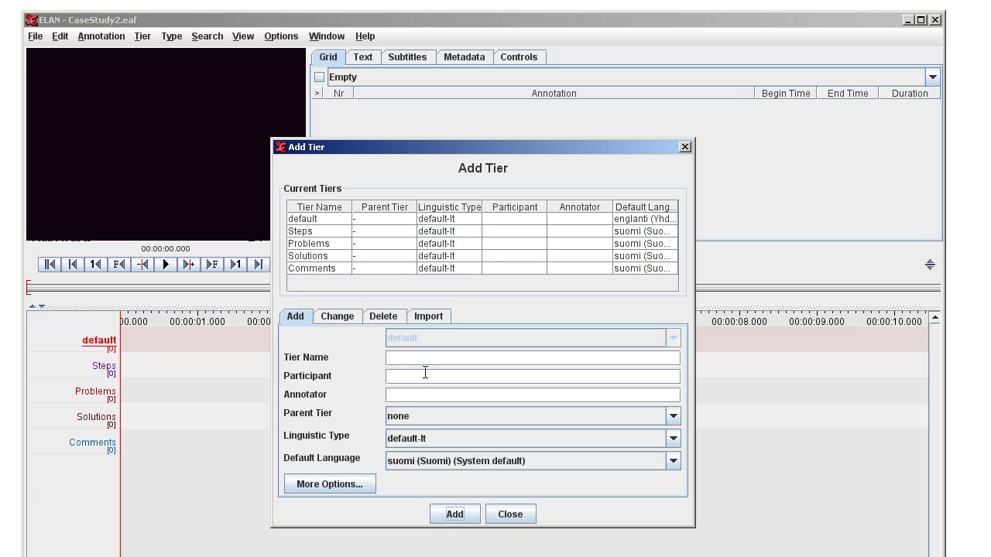
# Add a tier named Rater notes and finish adding tiers.
pyautogui.click(447, 361)
pyautogui.write('Rater notes')
pyautogui.click(456, 514)
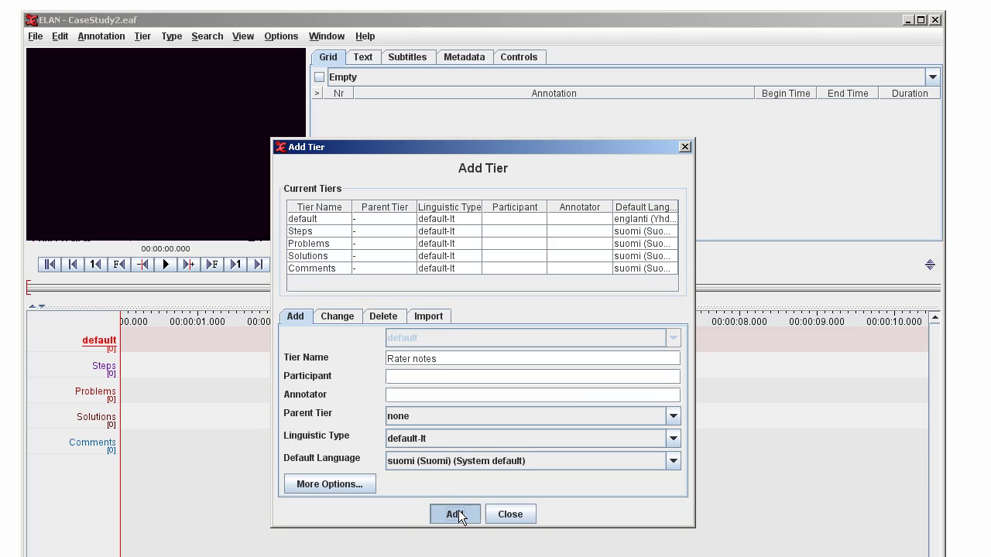
pyautogui.click(509, 514)
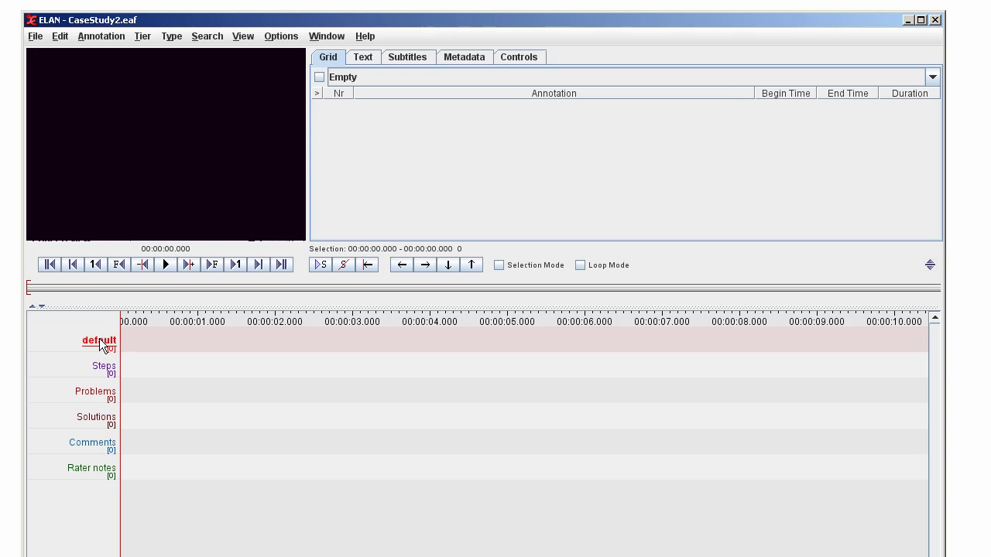
pyautogui.rightClick(100, 339)
pyautogui.click(199, 414)
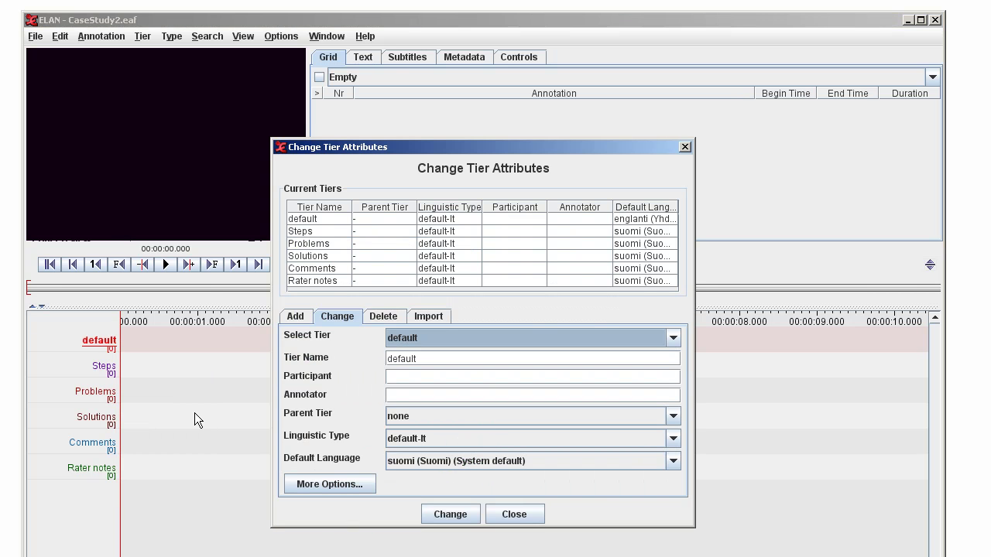
pyautogui.click(516, 517)
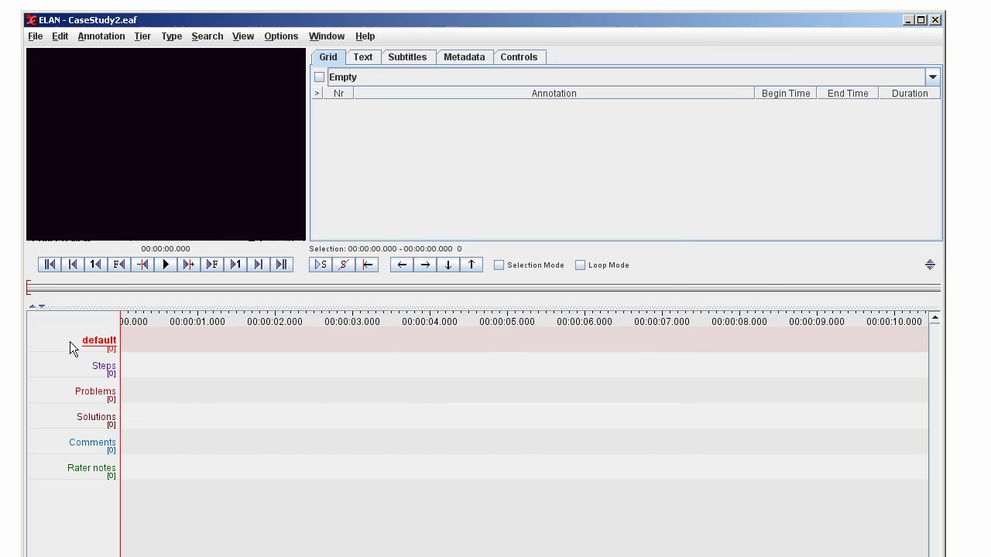
# Delete the tier named default and confirm its removal.
pyautogui.rightClick(96, 341)
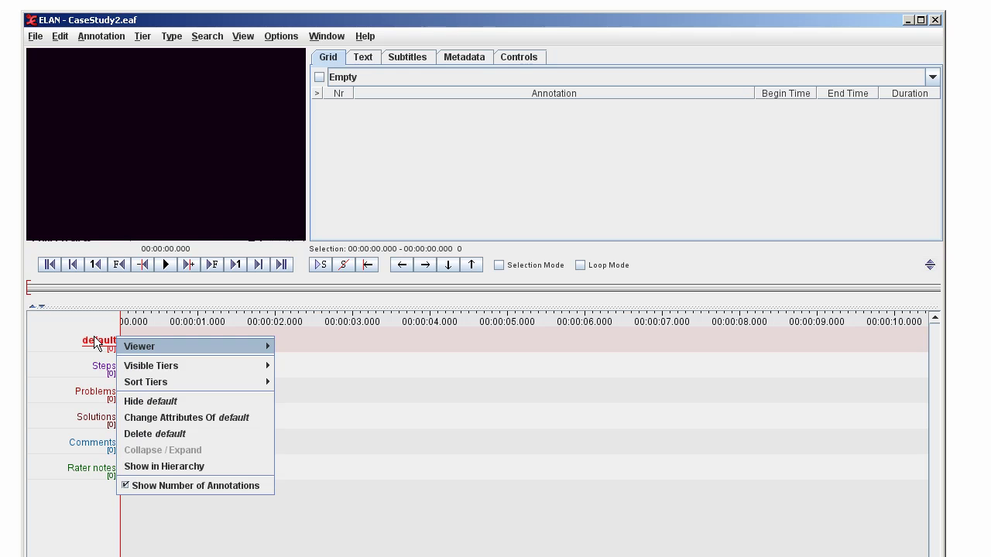
pyautogui.click(157, 435)
pyautogui.click(453, 515)
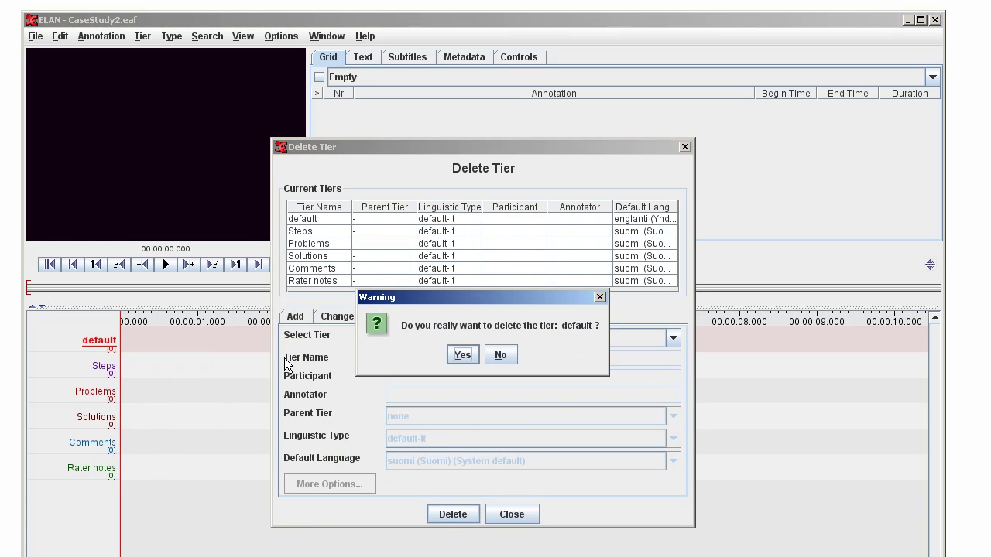
pyautogui.click(465, 356)
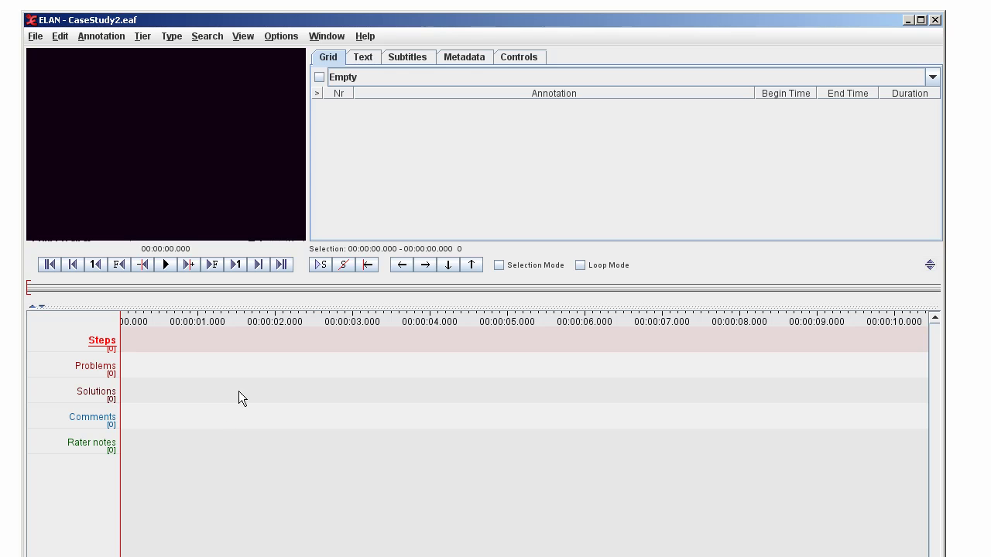
pyautogui.rightClick(337, 317)
pyautogui.rightClick(270, 320)
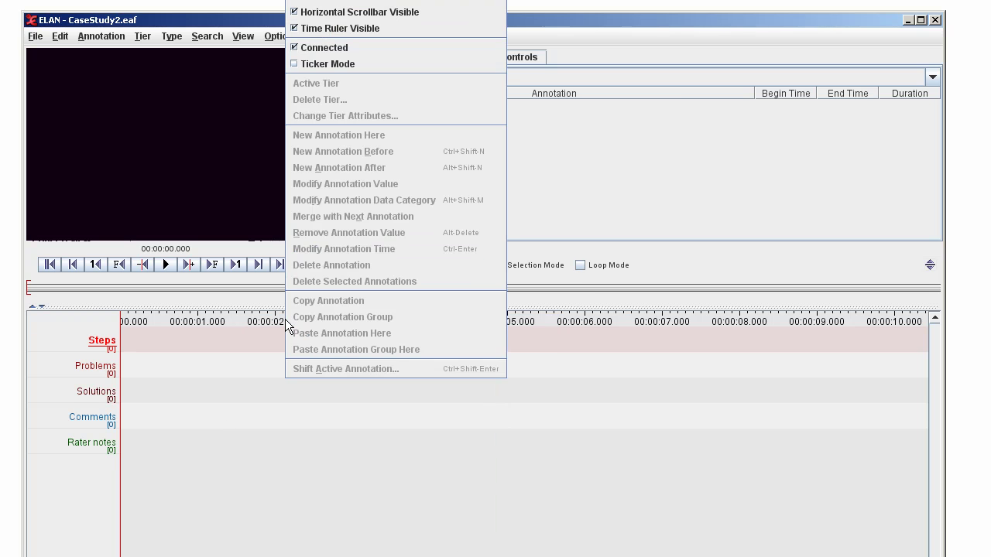
pyautogui.rightClick(540, 321)
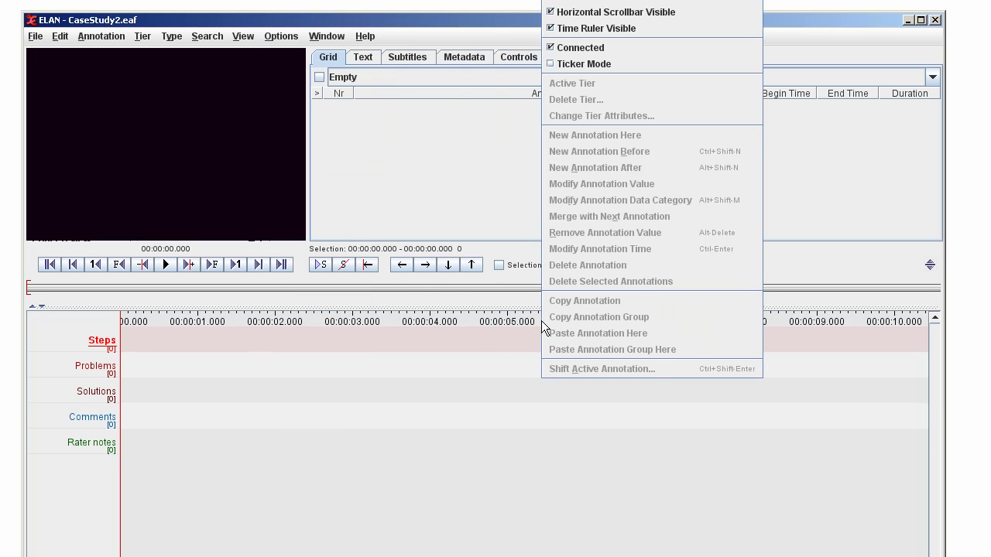
pyautogui.rightClick(426, 318)
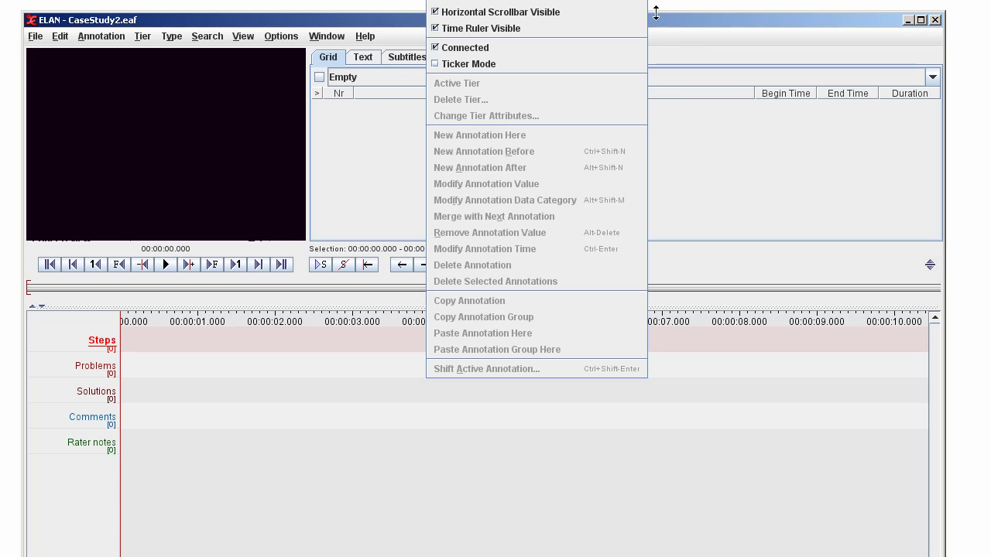
pyautogui.click(682, 30)
# Set the timeline zoom to 10%, shifting the window down to reach the zoom options and back up.
pyautogui.moveTo(686, 25); pyautogui.dragTo(684, 138)
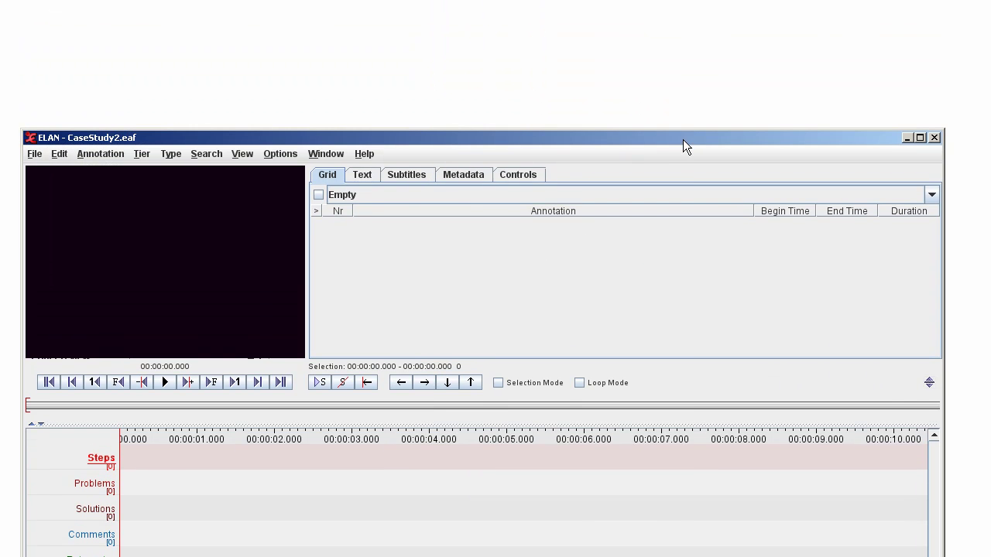
pyautogui.rightClick(472, 439)
pyautogui.moveTo(546, 24)
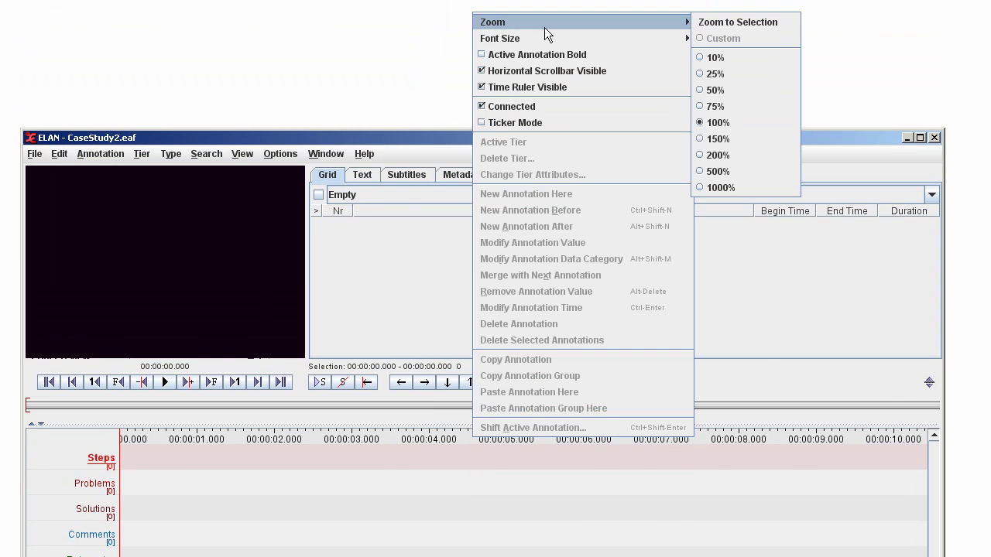
pyautogui.click(719, 61)
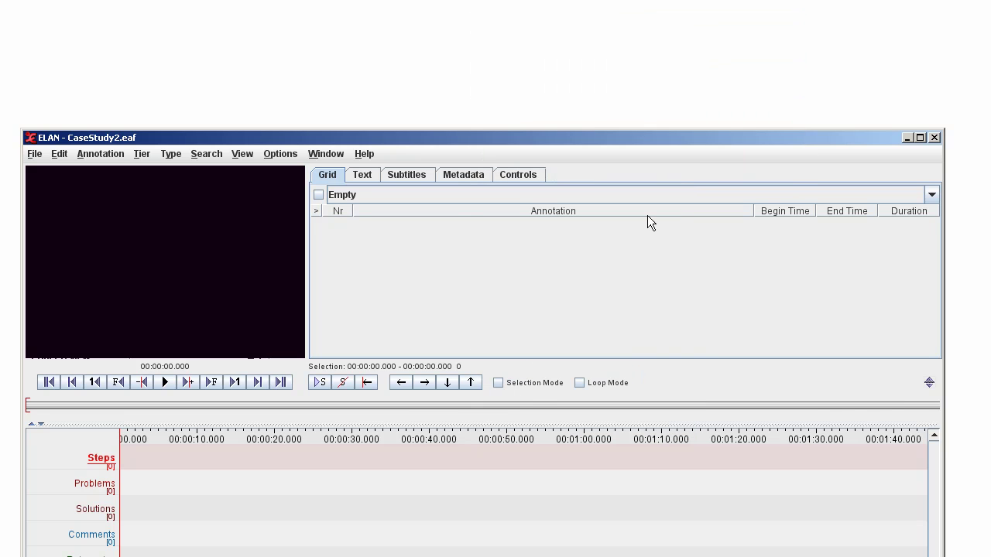
pyautogui.moveTo(474, 142); pyautogui.dragTo(467, 26)
# Show the Steps tier in the annotation grid while playing the video briefly, and return playback to the beginning.
pyautogui.click(157, 267)
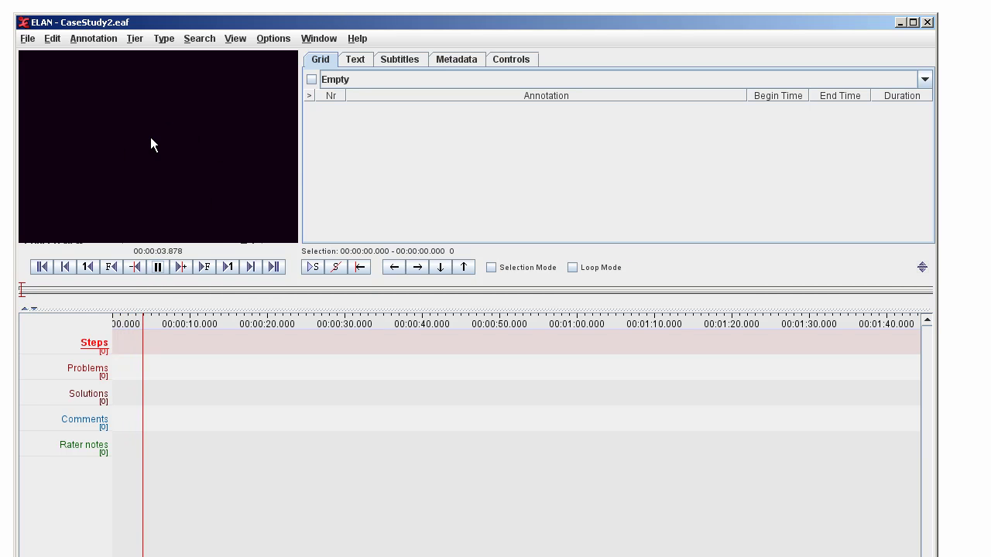
pyautogui.click(413, 79)
pyautogui.click(407, 109)
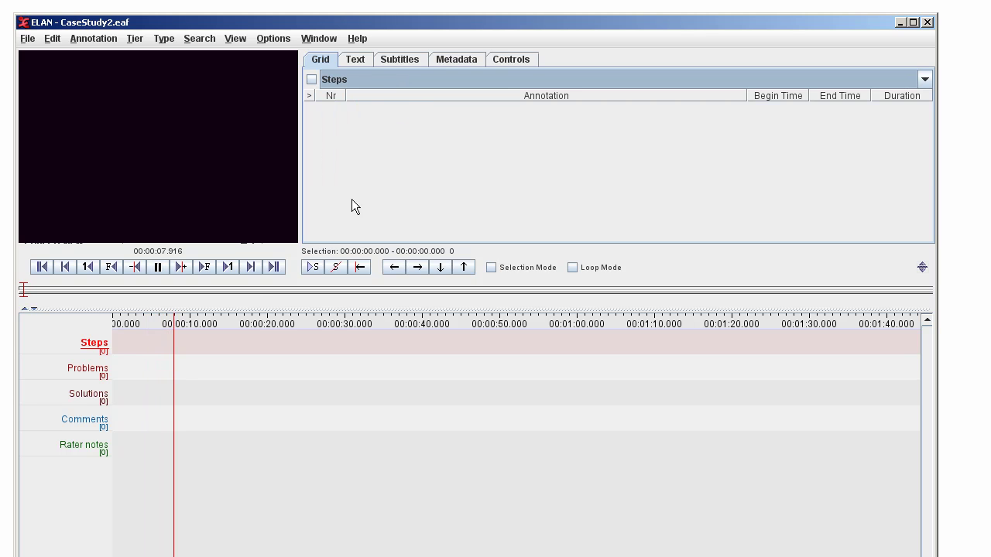
pyautogui.click(164, 269)
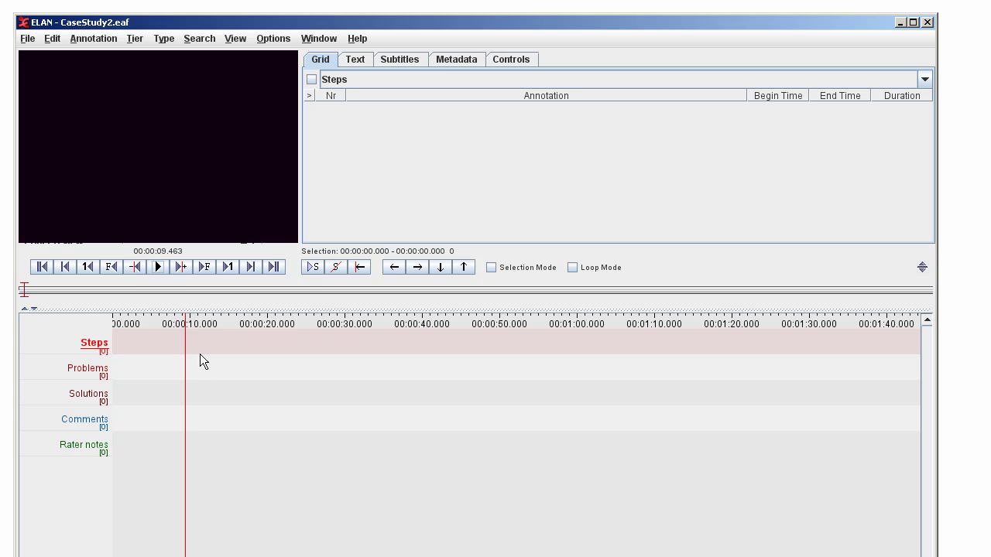
pyautogui.click(42, 266)
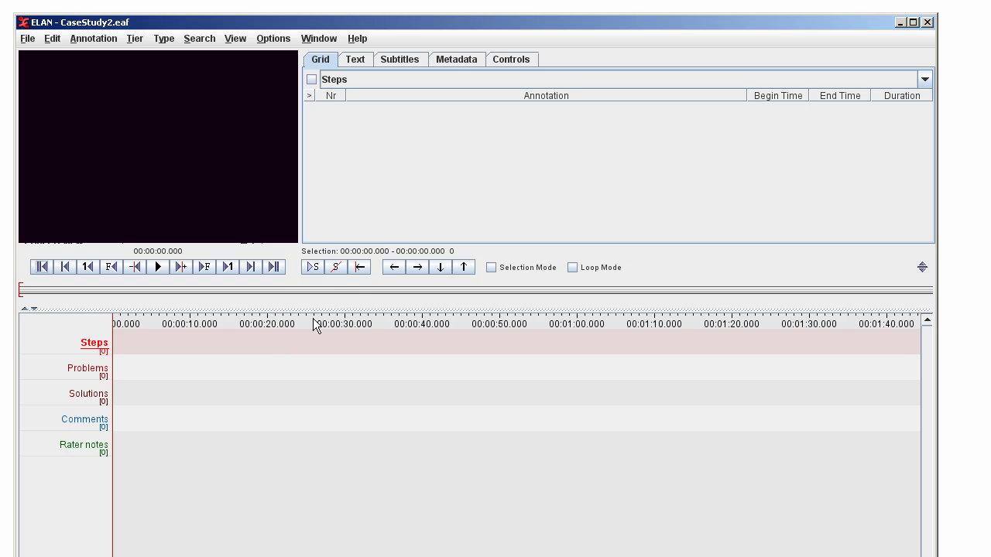
# Turn on Selection Mode and play the video from the start to select about the first 7.7 seconds.
pyautogui.click(491, 268)
pyautogui.click(158, 267)
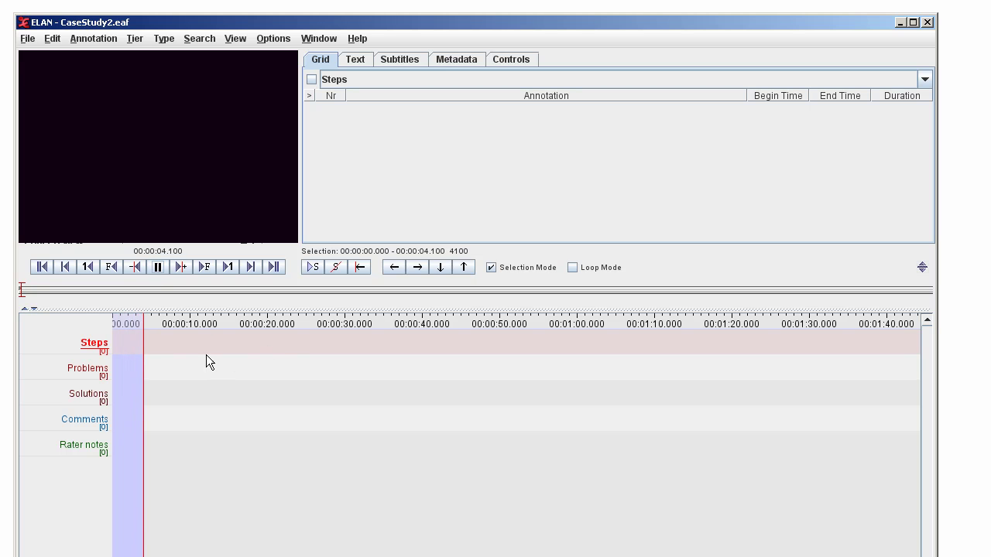
pyautogui.click(161, 267)
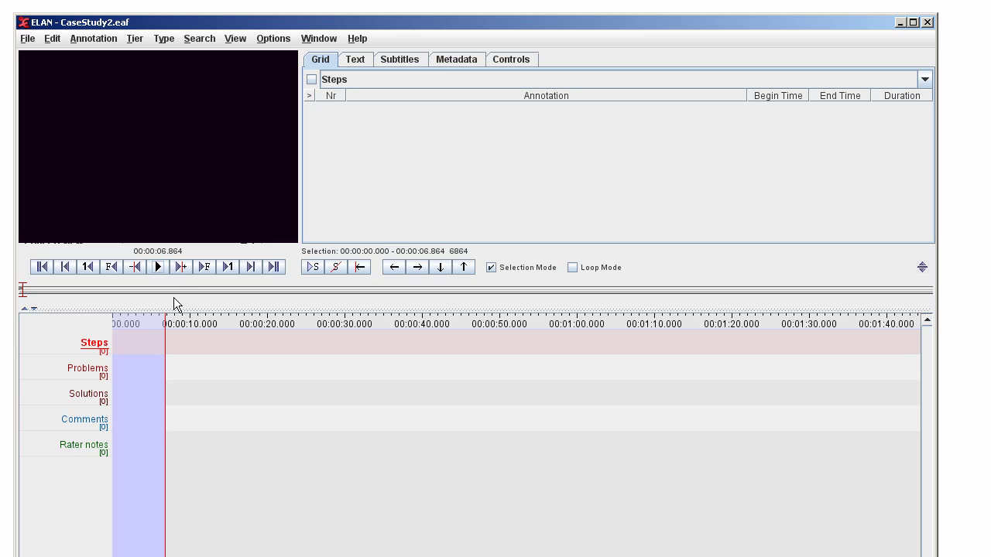
pyautogui.hotkey('ctrl', 'space')
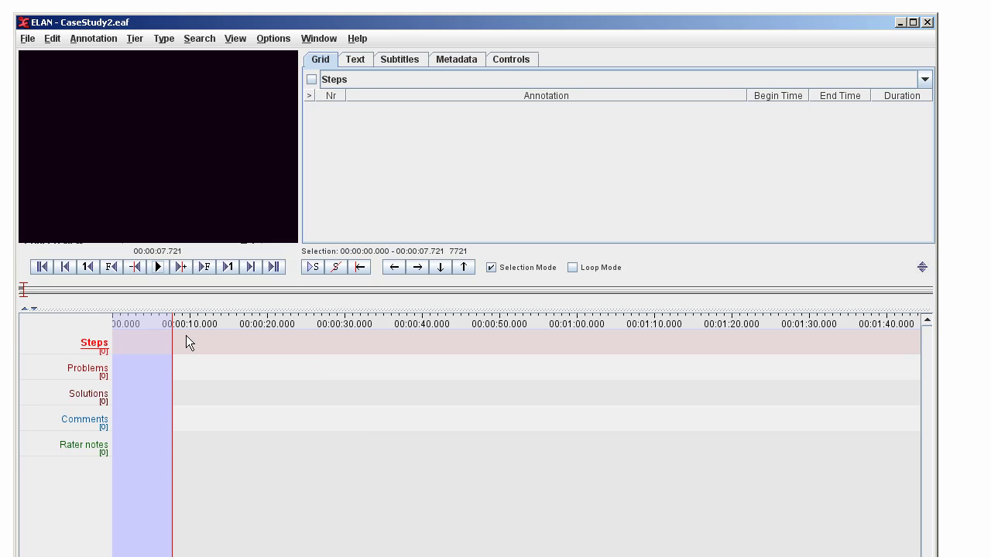
# Adjust the selection's end in one-second jumps backward and forward until it ends at 00:00:04.721.
pyautogui.click(85, 265)
pyautogui.click(86, 264)
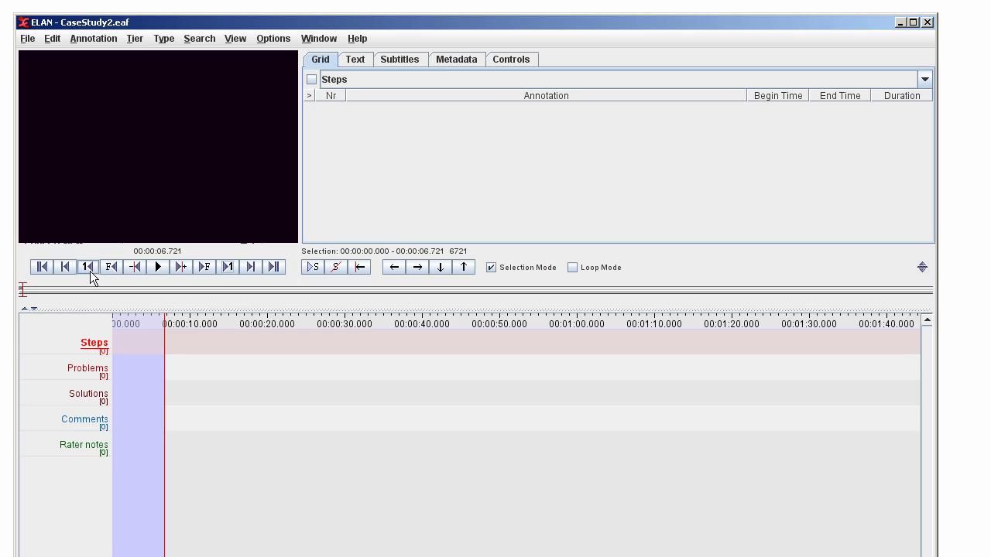
pyautogui.click(88, 267)
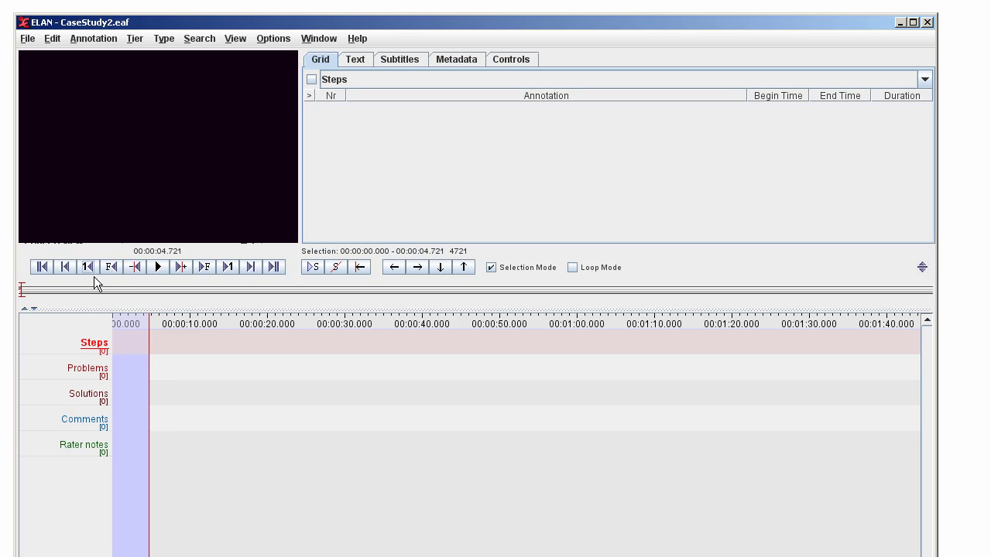
pyautogui.click(230, 266)
pyautogui.click(231, 266)
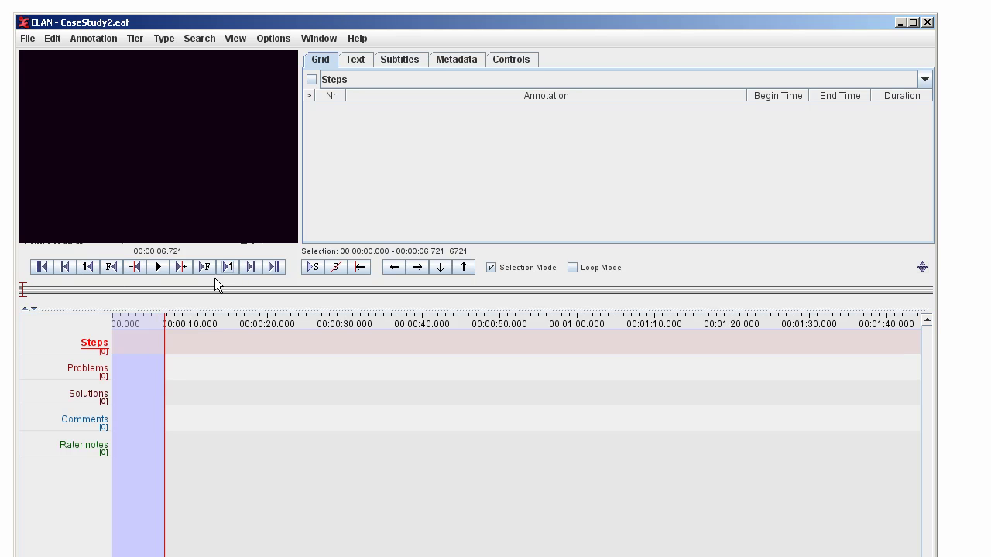
pyautogui.click(93, 270)
pyautogui.click(93, 269)
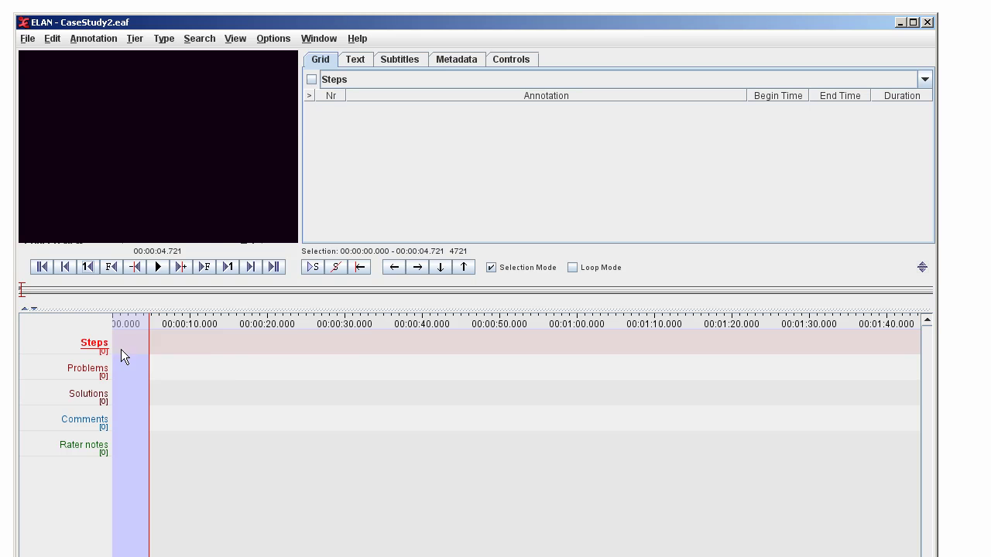
# Add an annotation reading Start over the selected span on the Steps tier, commit it and clear the selection.
pyautogui.rightClick(131, 345)
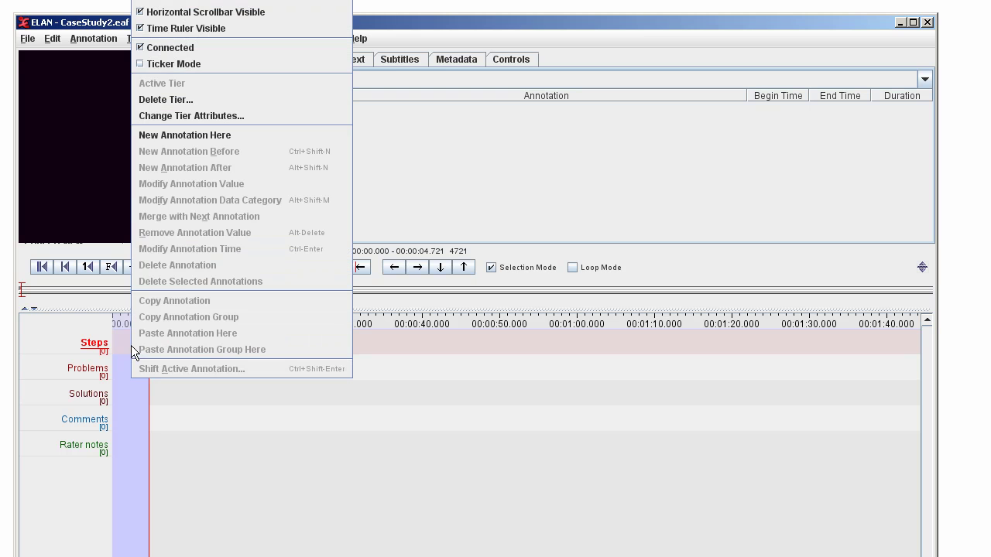
pyautogui.click(272, 135)
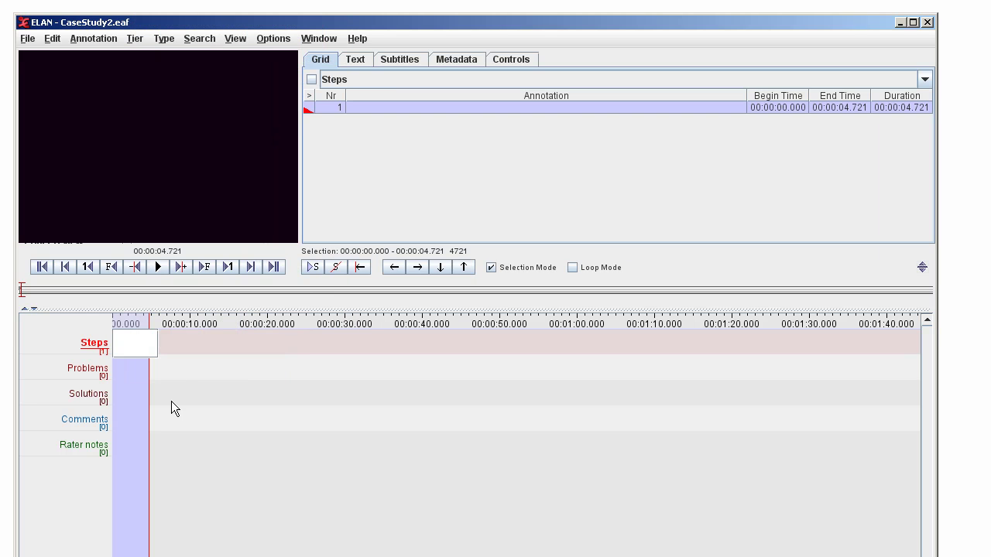
pyautogui.write('Start')
pyautogui.rightClick(152, 338)
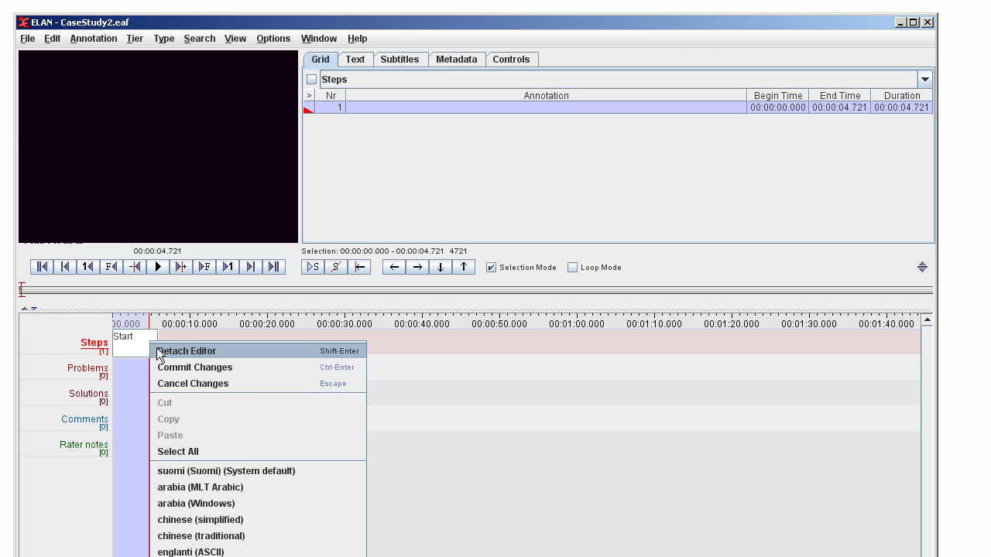
pyautogui.click(337, 367)
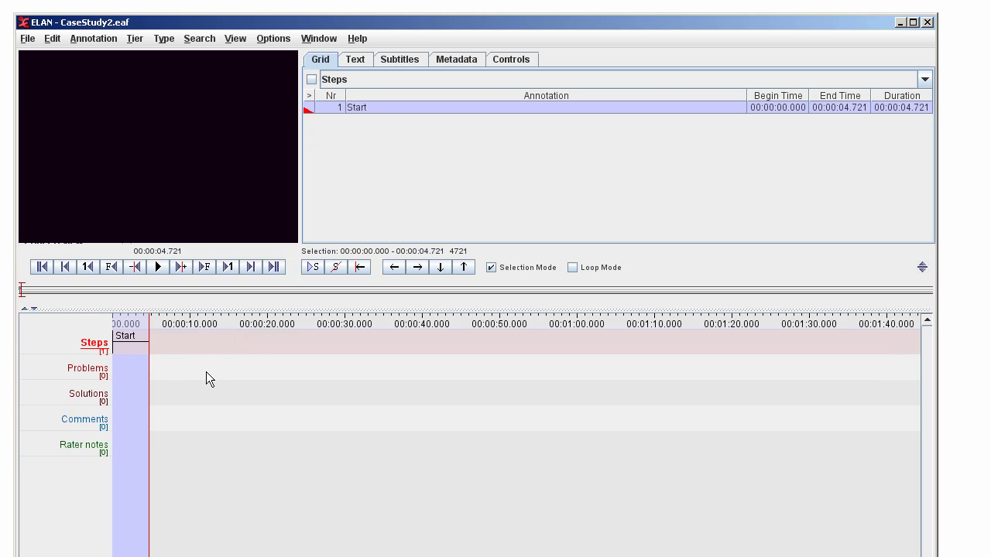
pyautogui.click(337, 268)
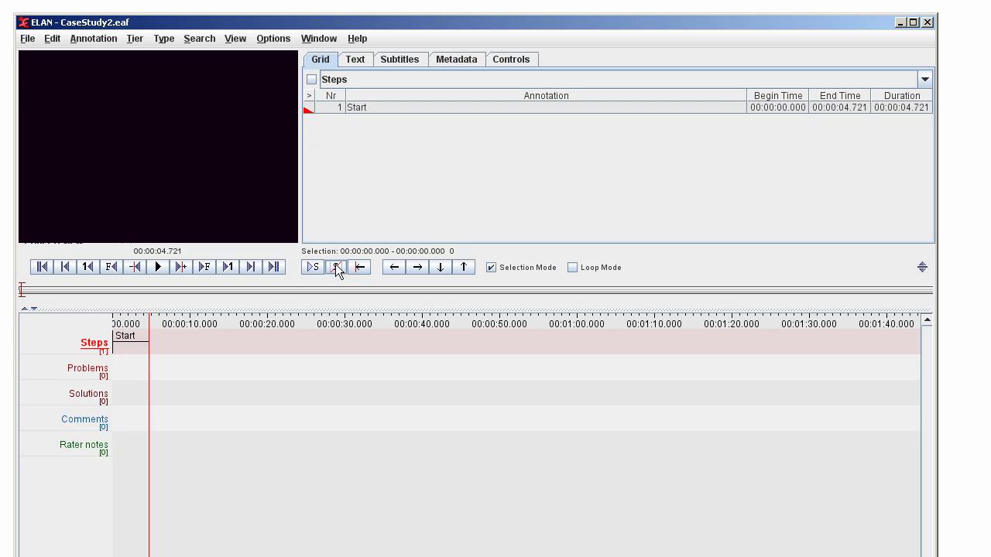